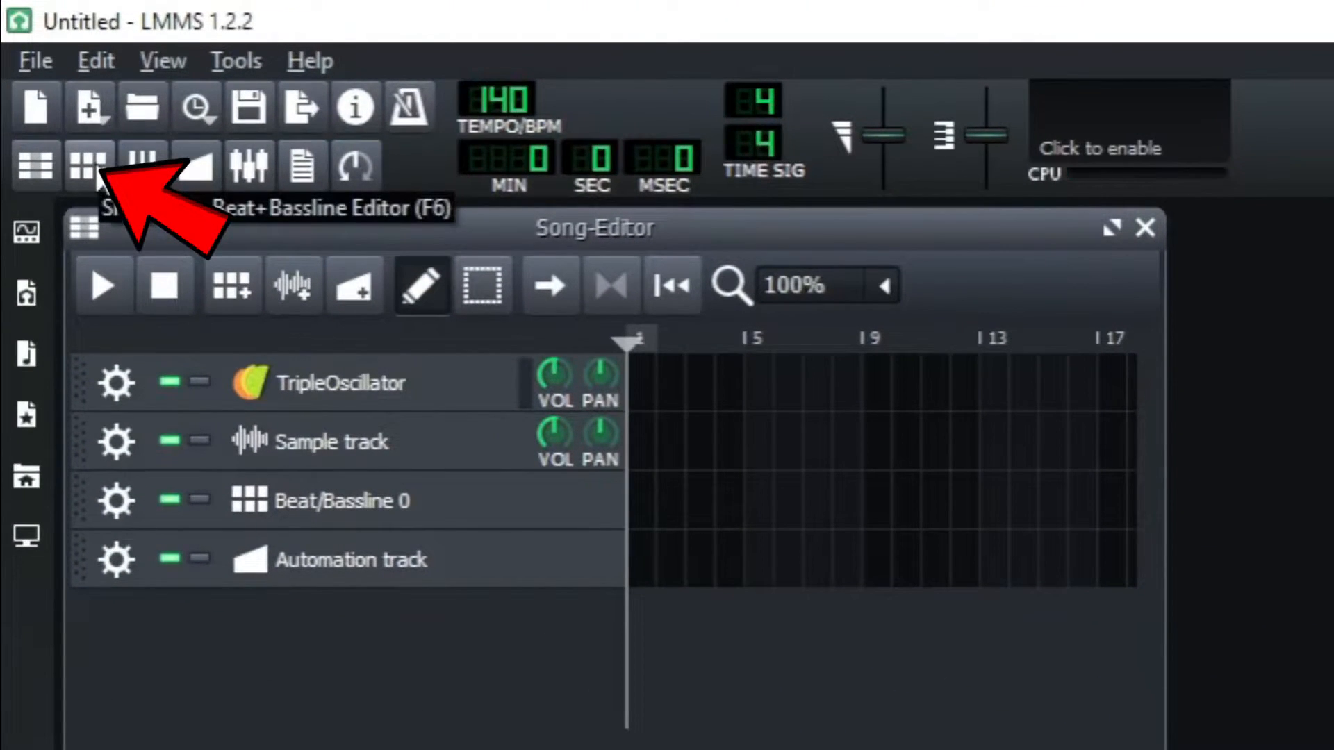
- Open the Beat+Bassline Editor
{"action": "left_click", "coordinate": [97, 177]}
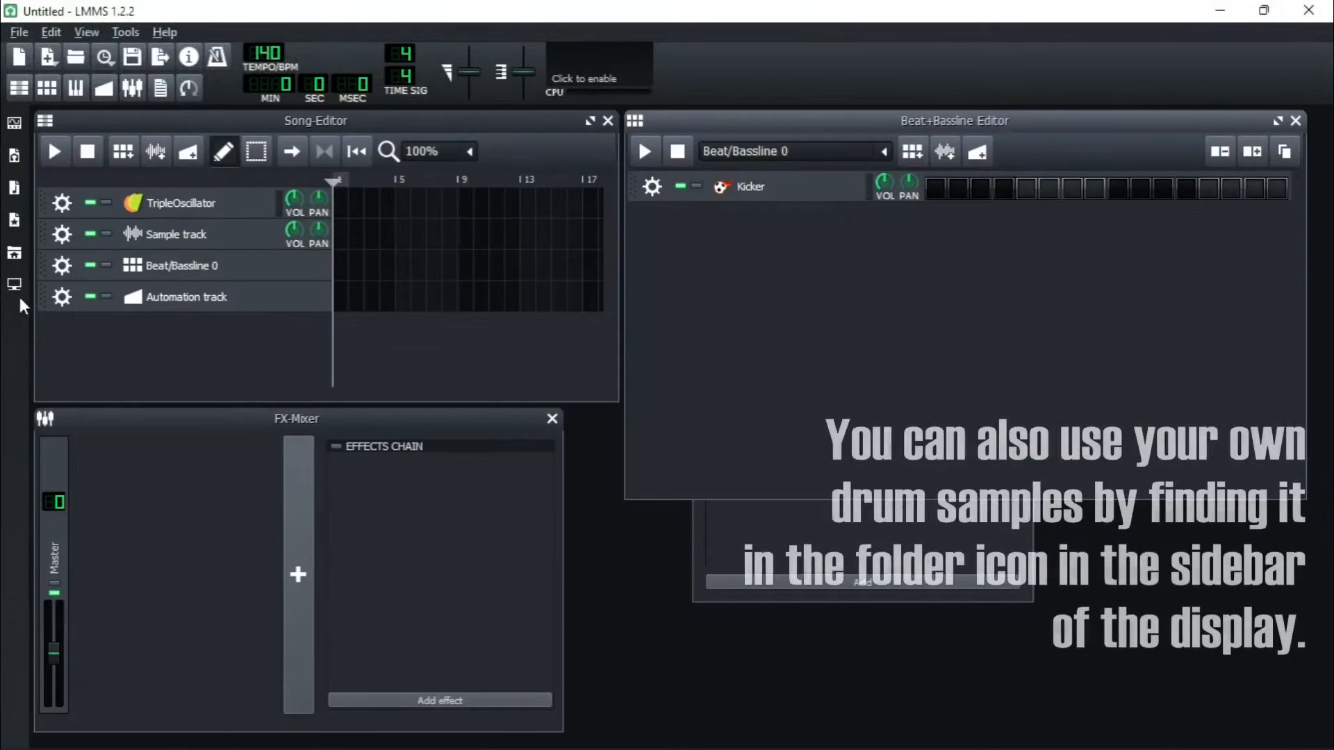
{"action": "left_click", "coordinate": [31, 620]}
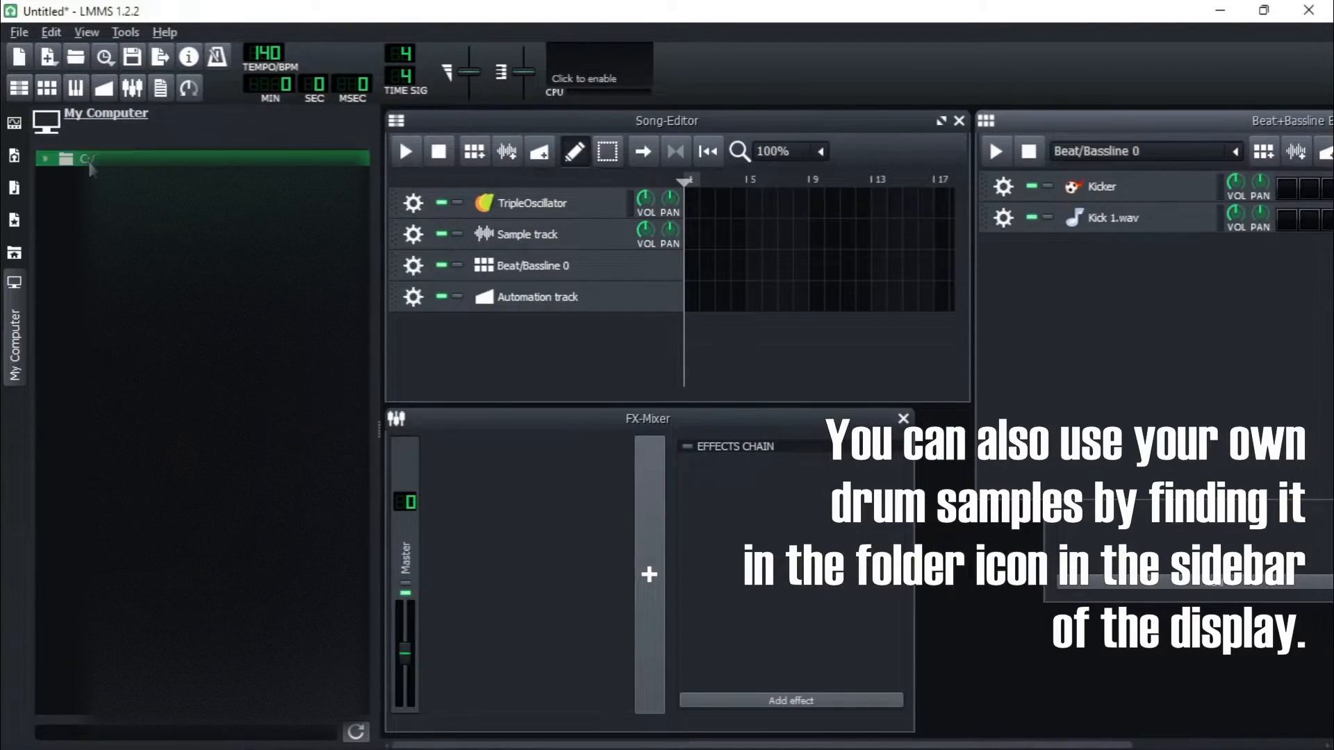
- Open the drums folder in My Samples and add hihat_closed01.ogg as a track in the Beat+Bassline Editor
{"action": "left_click", "coordinate": [15, 240]}
{"action": "left_click", "coordinate": [45, 206]}
{"action": "left_click", "coordinate": [147, 440]}
{"action": "left_click", "coordinate": [163, 459]}
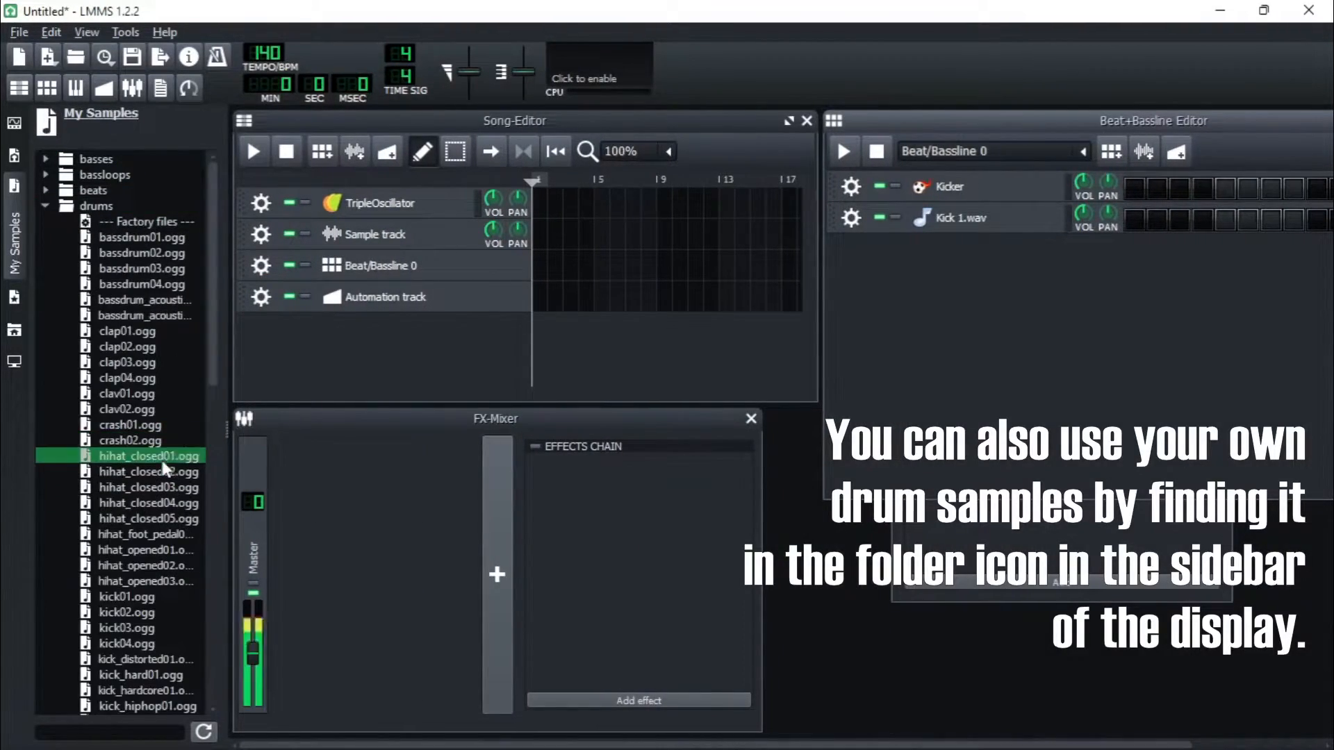
{"action": "double_click", "coordinate": [163, 457]}
- Browse and preview the drum samples, then add snare02.ogg as a track in the Beat+Bassline Editor
{"action": "left_click", "coordinate": [157, 533]}
{"action": "scroll", "coordinate": [155, 584], "scroll_direction": "down", "scroll_amount": 4}
{"action": "left_click", "coordinate": [147, 675]}
{"action": "scroll", "coordinate": [135, 439], "scroll_direction": "down", "scroll_amount": 9}
{"action": "left_click", "coordinate": [136, 457]}
{"action": "left_click", "coordinate": [140, 486]}
{"action": "left_click", "coordinate": [141, 472]}
{"action": "left_click", "coordinate": [152, 332]}
{"action": "left_click", "coordinate": [150, 393]}
{"action": "left_click", "coordinate": [150, 349]}
{"action": "left_click", "coordinate": [148, 332]}
{"action": "left_click", "coordinate": [148, 317]}
{"action": "left_click", "coordinate": [150, 394]}
{"action": "left_click", "coordinate": [148, 318]}
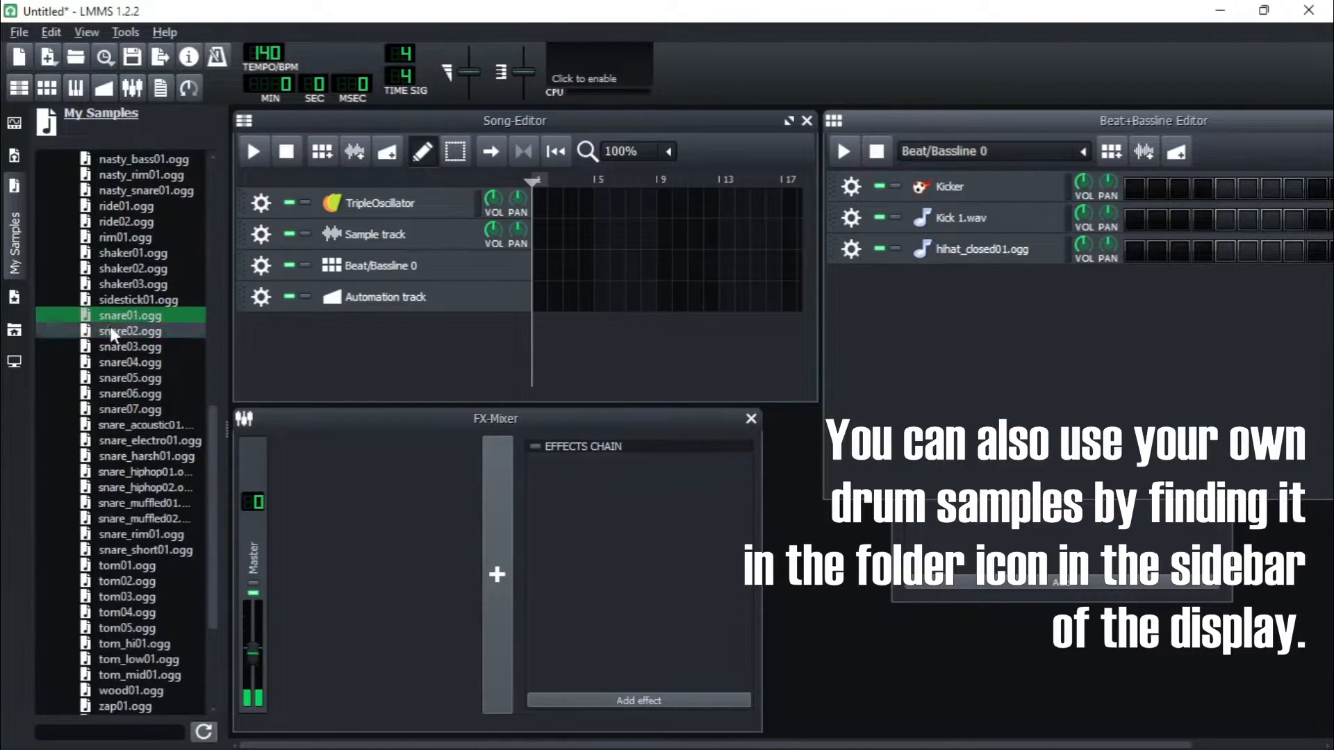
{"action": "double_click", "coordinate": [149, 332]}
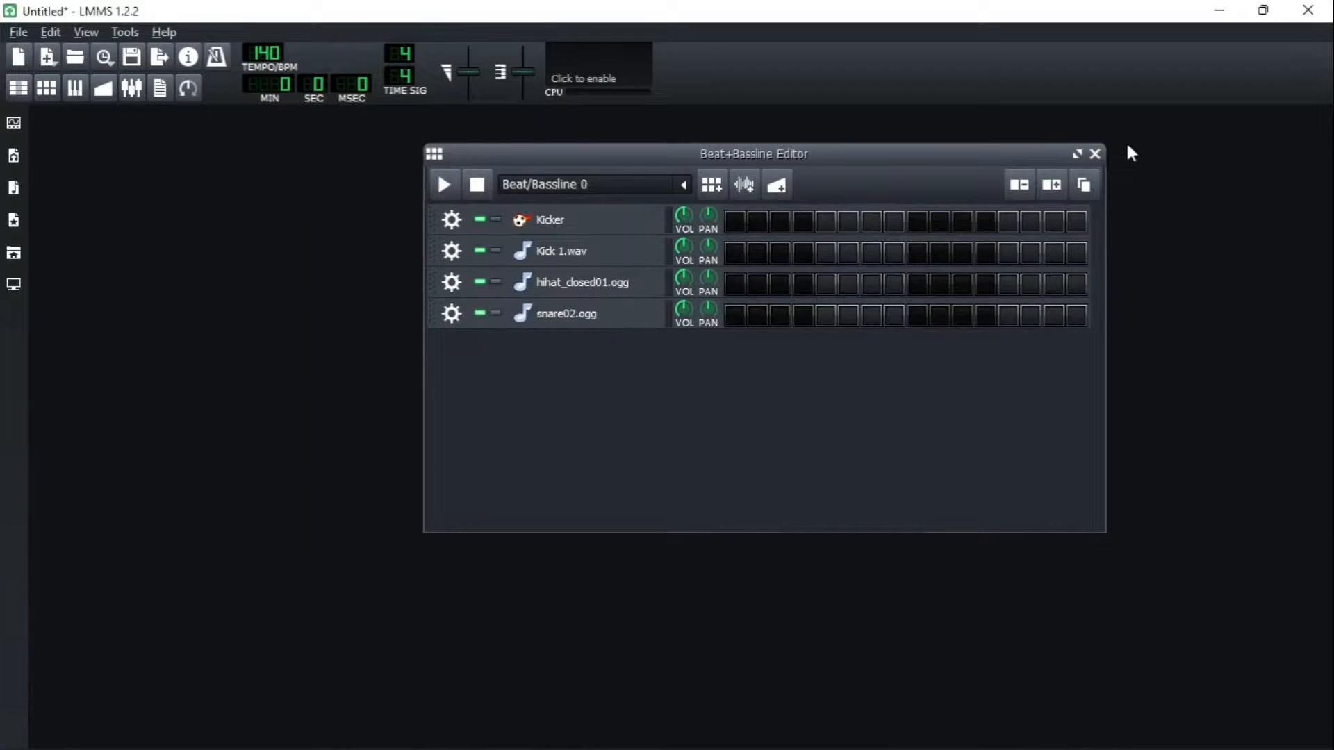
- Maximize the Beat+Bassline Editor and experiment with the tempo value
{"action": "left_click", "coordinate": [1077, 153]}
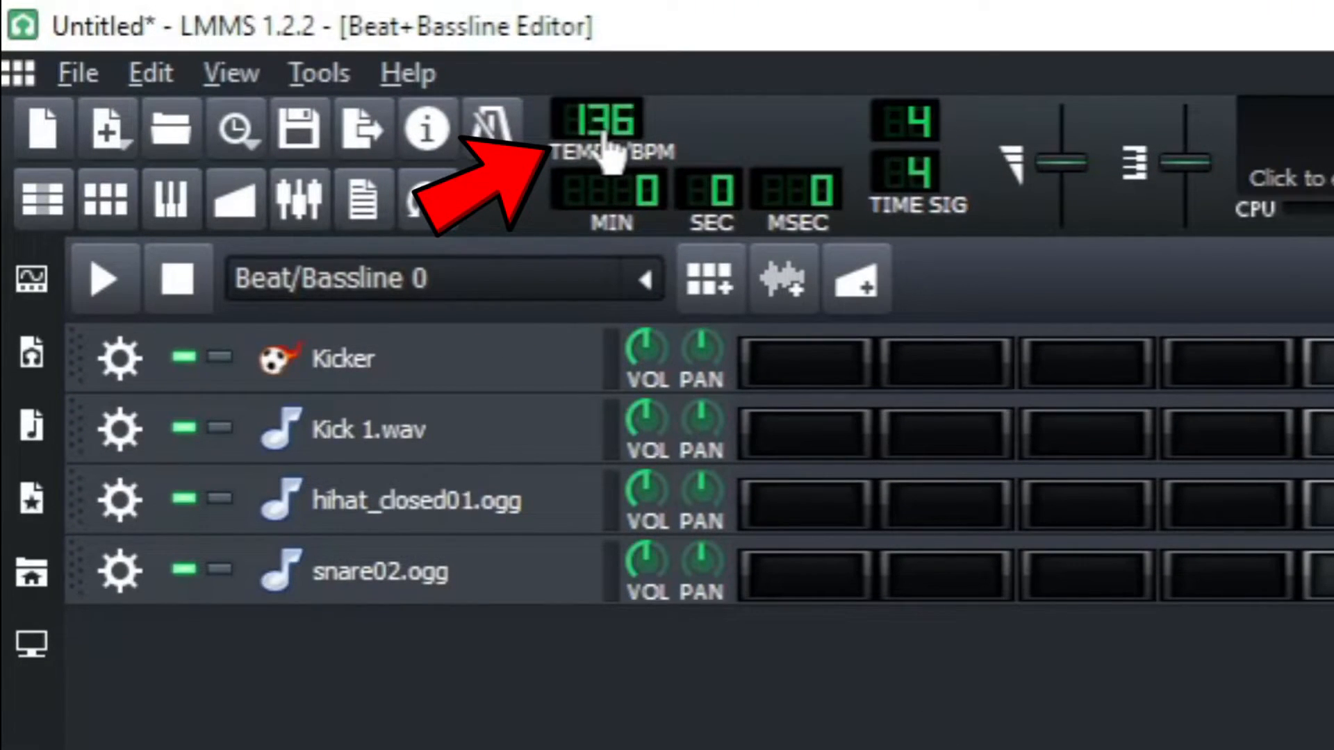
{"action": "left_click_drag", "start_coordinate": [602, 136], "coordinate": [601, 139]}
{"action": "scroll", "coordinate": [602, 139], "scroll_direction": "up", "scroll_amount": 2}
{"action": "right_click", "coordinate": [596, 146]}
- Remove the Kicker track from the Beat+Bassline Editor
{"action": "left_click", "coordinate": [705, 135]}
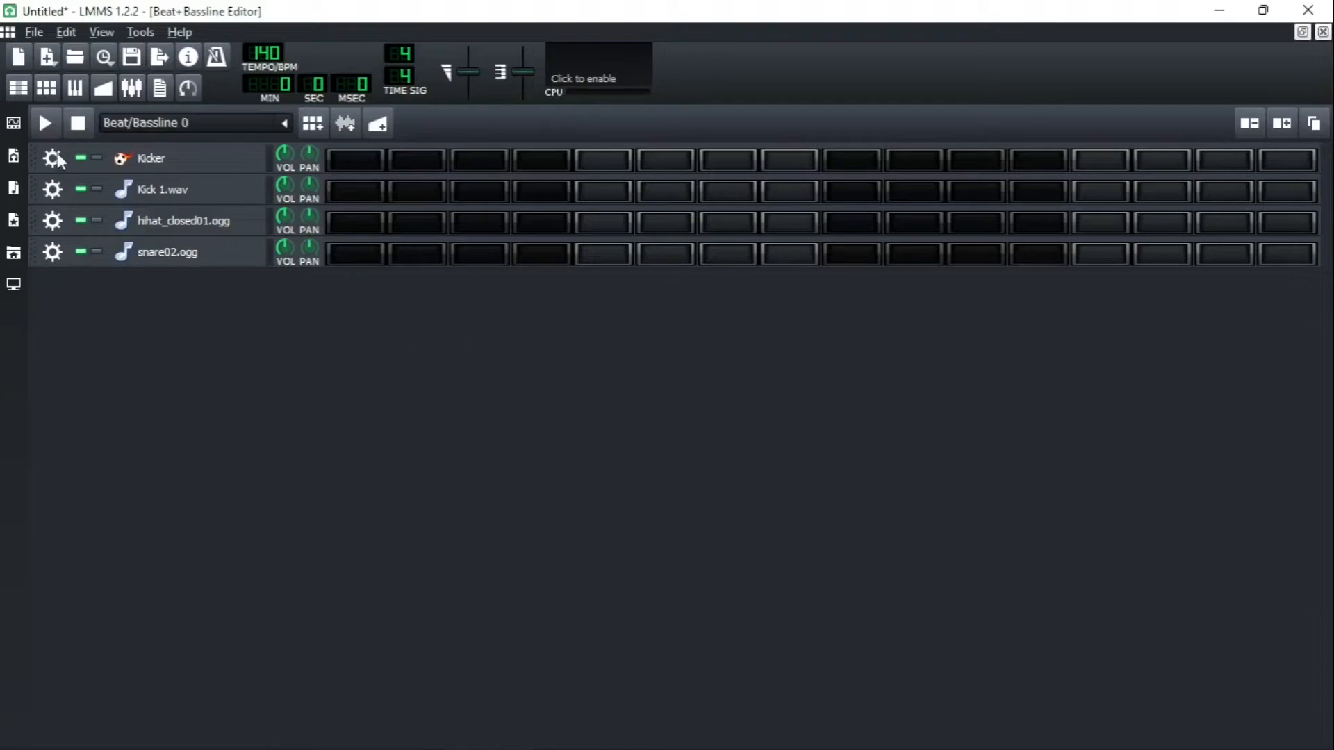
{"action": "left_click", "coordinate": [120, 359]}
{"action": "left_click", "coordinate": [233, 469]}
- Program a beat: kick on steps 1 and 9, hi-hat on 3, 7, 11, 15, snare on 5 and 13, and play it
{"action": "left_click", "coordinate": [355, 160]}
{"action": "left_click", "coordinate": [479, 191]}
{"action": "left_click", "coordinate": [603, 223]}
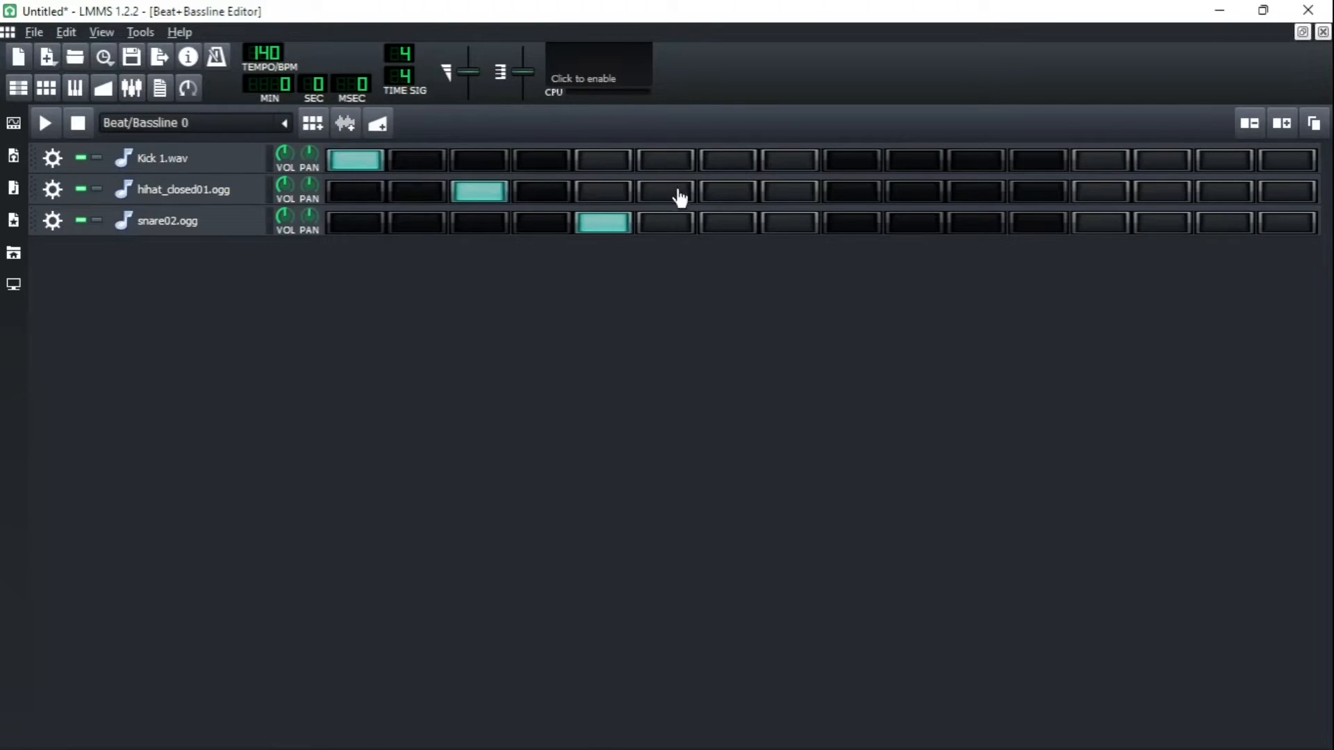
{"action": "left_click", "coordinate": [728, 191]}
{"action": "left_click", "coordinate": [852, 159]}
{"action": "left_click", "coordinate": [977, 191]}
{"action": "left_click", "coordinate": [1100, 223]}
{"action": "left_click", "coordinate": [1224, 191]}
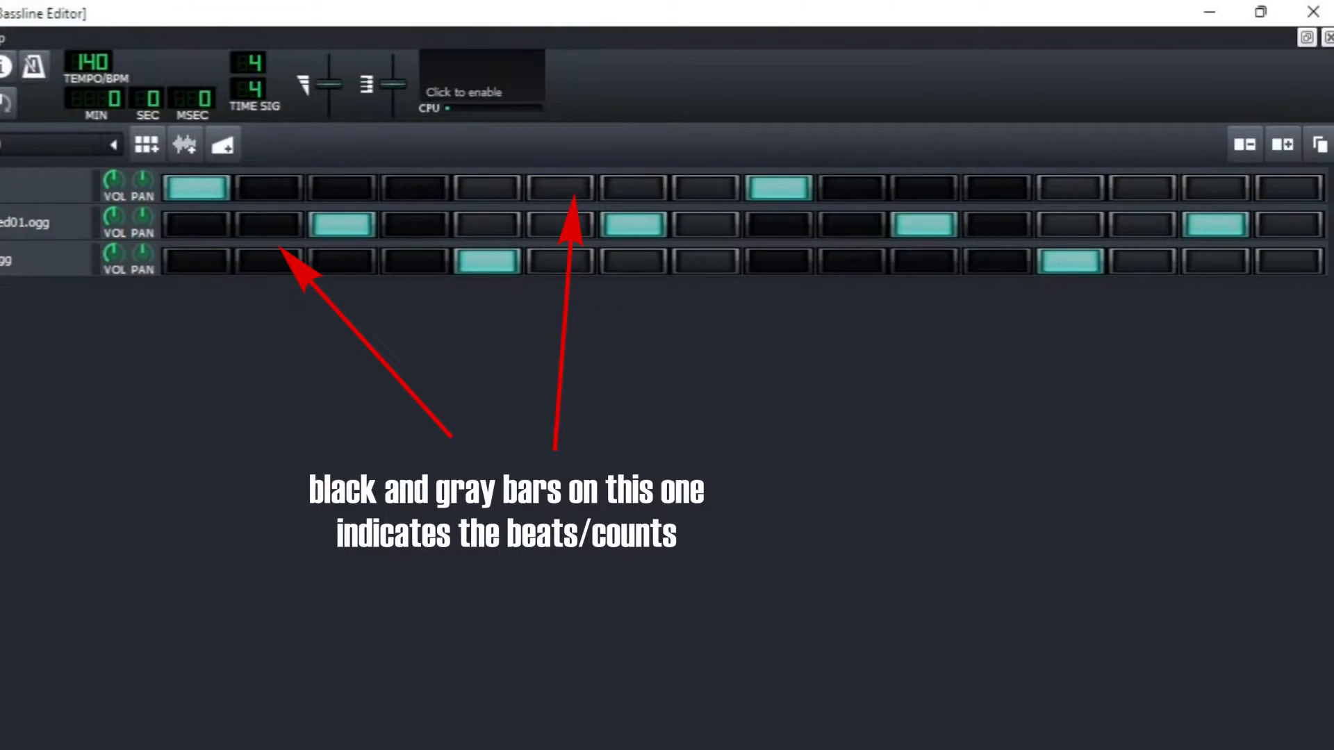
{"action": "left_click", "coordinate": [44, 124]}
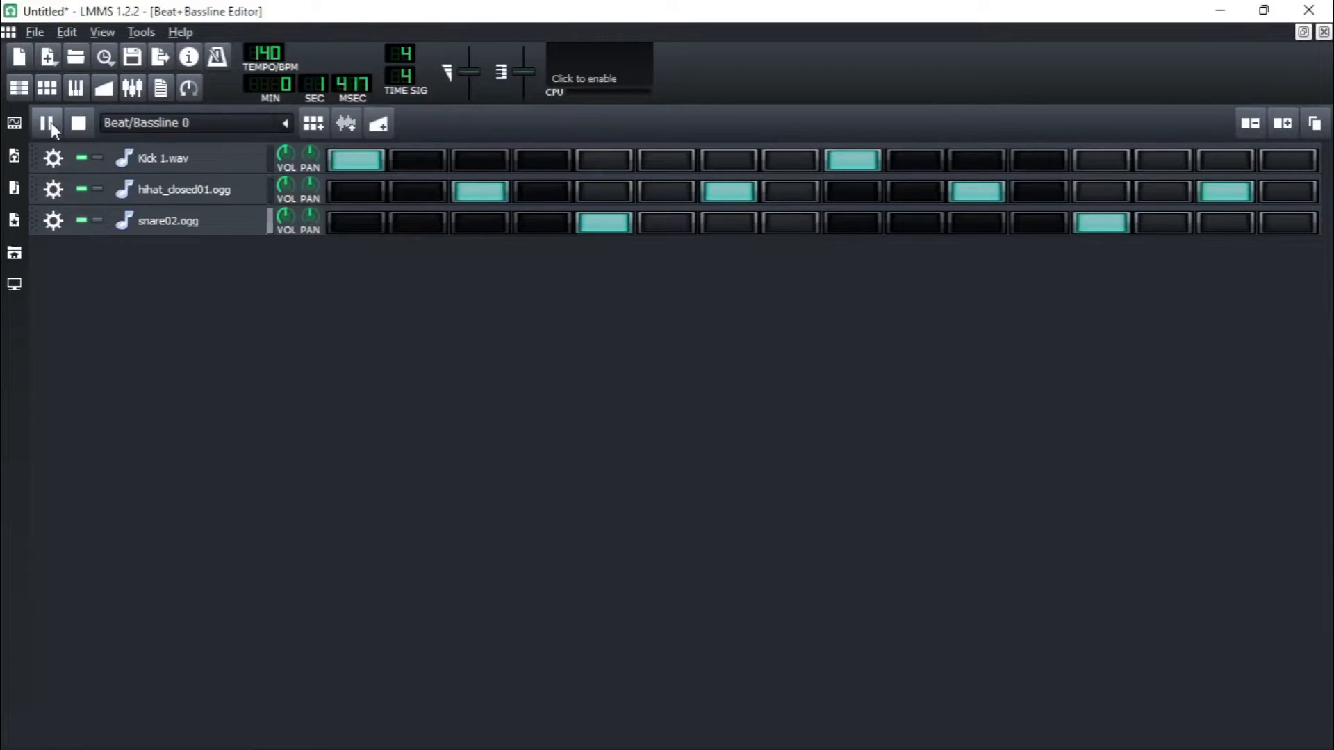
{"action": "left_click", "coordinate": [91, 129]}
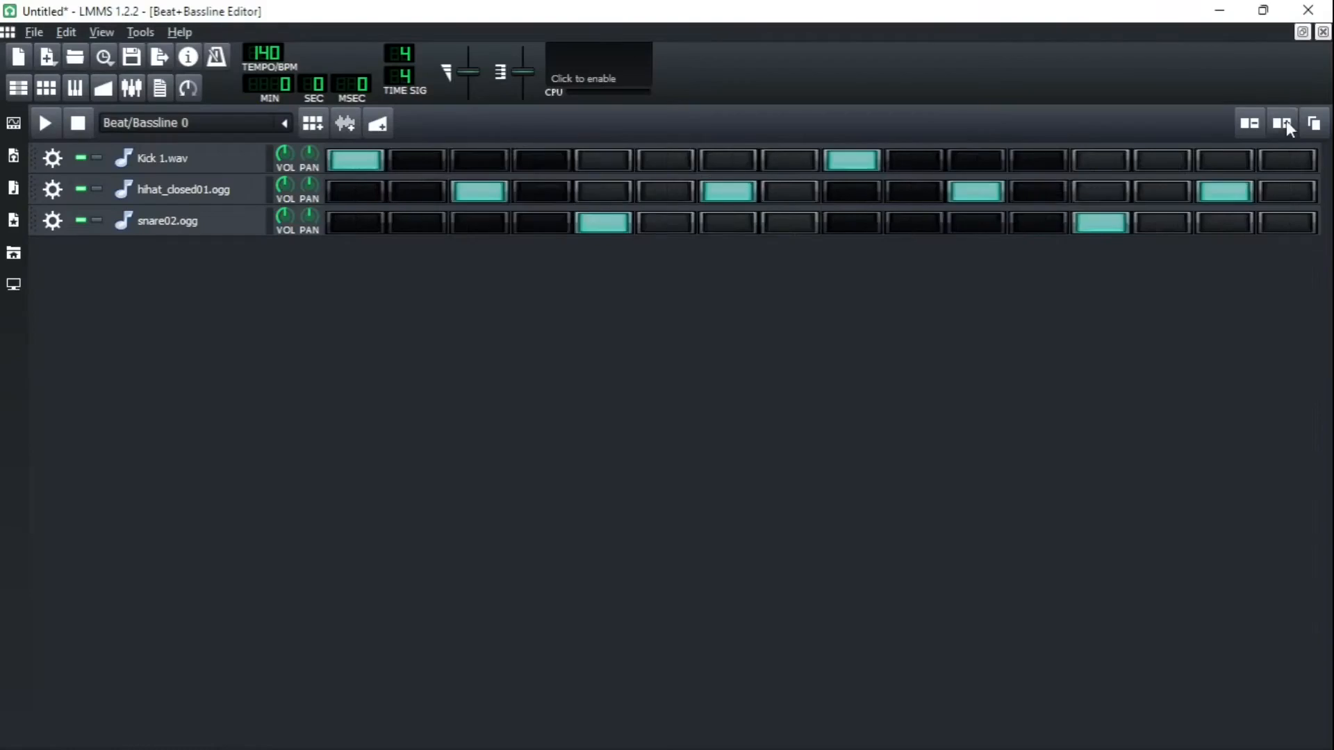
- Extend the pattern to 32 steps and add kicks on steps 17 and 19 and a snare on step 21
{"action": "left_click", "coordinate": [1284, 123]}
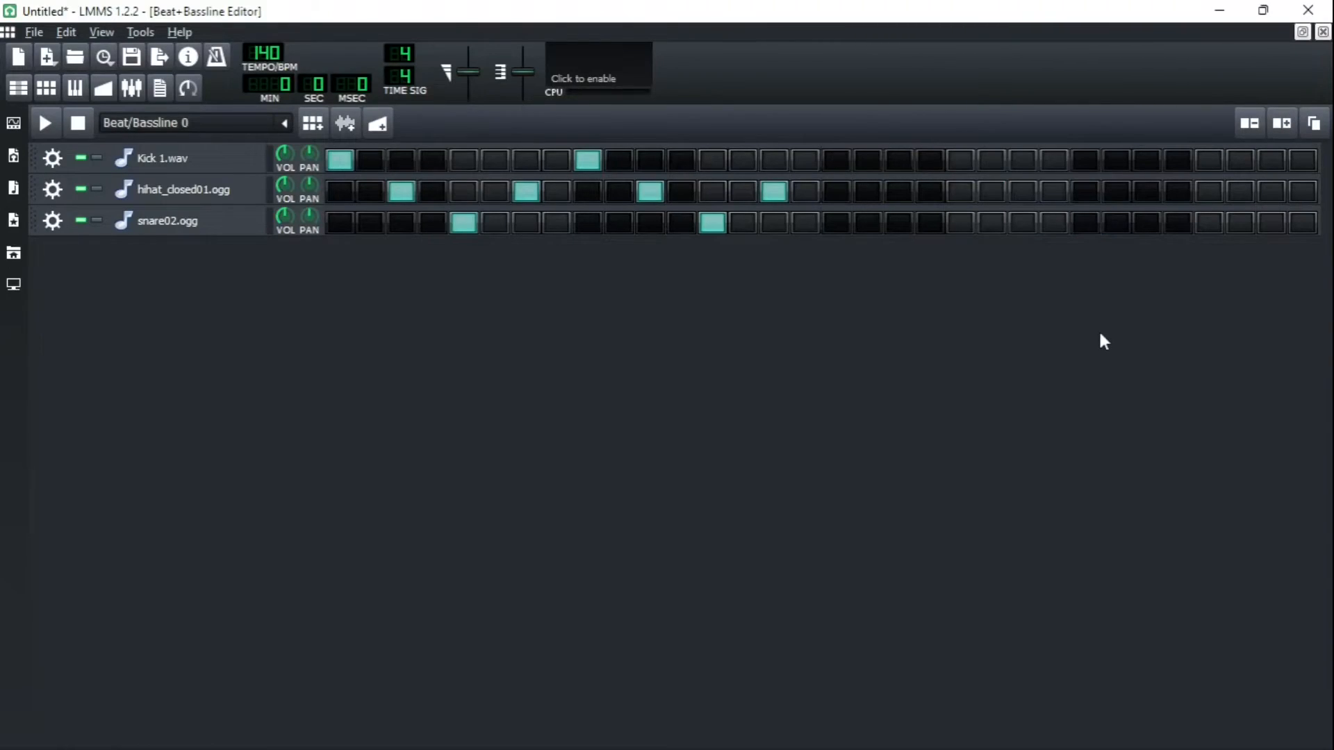
{"action": "left_click", "coordinate": [838, 160]}
{"action": "left_click", "coordinate": [897, 158]}
{"action": "left_click", "coordinate": [969, 225]}
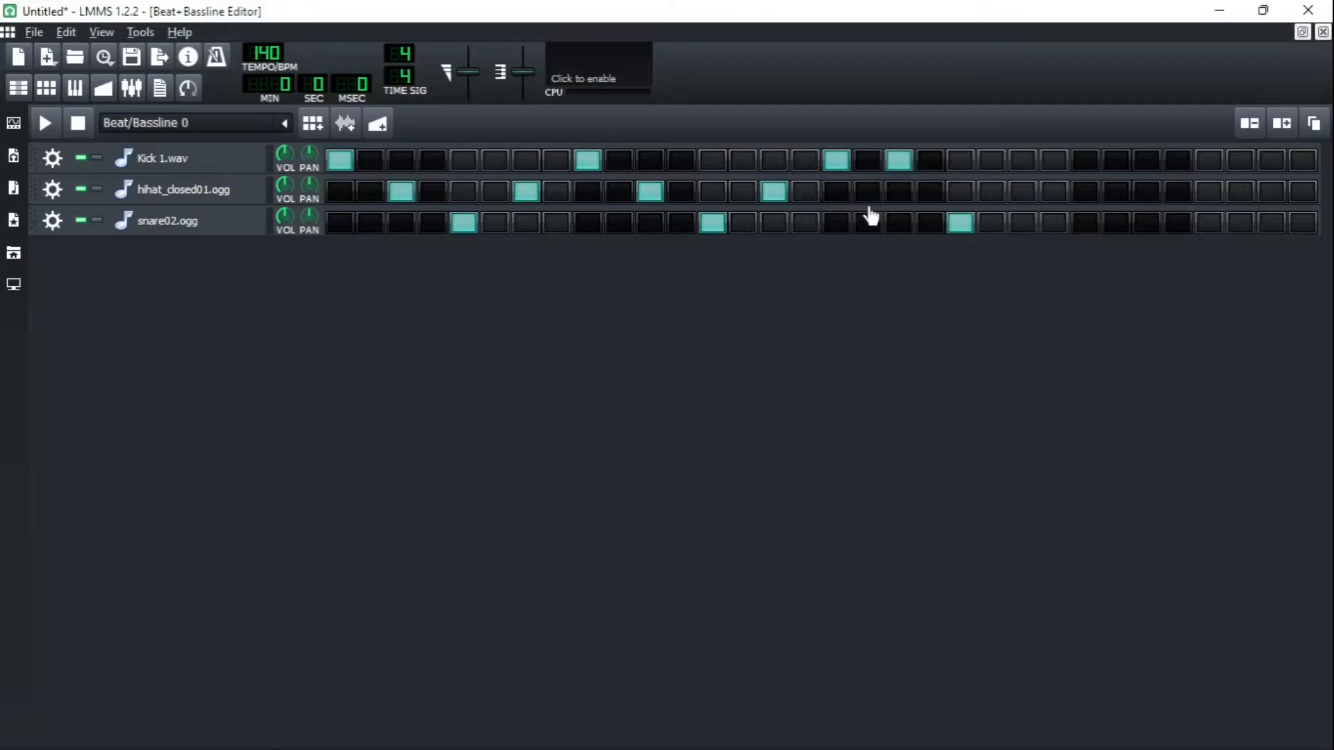
- Extend the pattern to 64 steps and add snare hits across the new bars
{"action": "left_click", "coordinate": [1282, 132]}
{"action": "left_click", "coordinate": [1282, 132]}
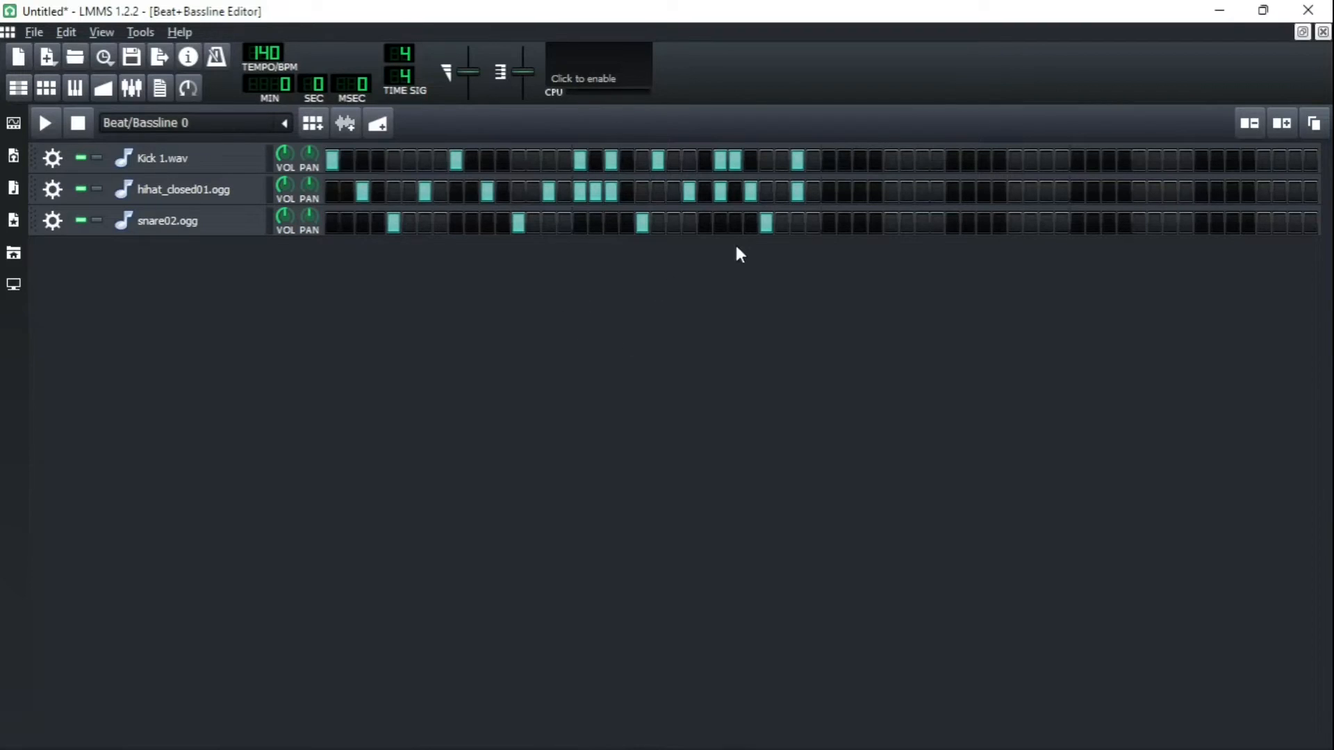
{"action": "left_click", "coordinate": [1014, 226]}
{"action": "left_click", "coordinate": [1139, 226]}
{"action": "left_click", "coordinate": [1263, 226]}
- Add a run of hi-hat hits around steps 33 to 39
{"action": "left_click", "coordinate": [828, 194]}
{"action": "left_click", "coordinate": [861, 193]}
{"action": "left_click", "coordinate": [891, 193]}
{"action": "left_click", "coordinate": [906, 193]}
{"action": "left_click", "coordinate": [922, 194]}
- Add more kick hits across the second half of the pattern and play the loop back
{"action": "left_click", "coordinate": [1310, 160]}
{"action": "left_click", "coordinate": [1295, 160]}
{"action": "left_click", "coordinate": [657, 160]}
{"action": "left_click", "coordinate": [674, 159]}
{"action": "left_click", "coordinate": [704, 160]}
{"action": "left_click", "coordinate": [844, 160]}
{"action": "left_click", "coordinate": [860, 160]}
{"action": "left_click", "coordinate": [907, 159]}
{"action": "left_click", "coordinate": [922, 160]}
{"action": "left_click", "coordinate": [969, 160]}
{"action": "left_click", "coordinate": [1046, 159]}
{"action": "left_click", "coordinate": [1077, 160]}
{"action": "key", "text": "space"}
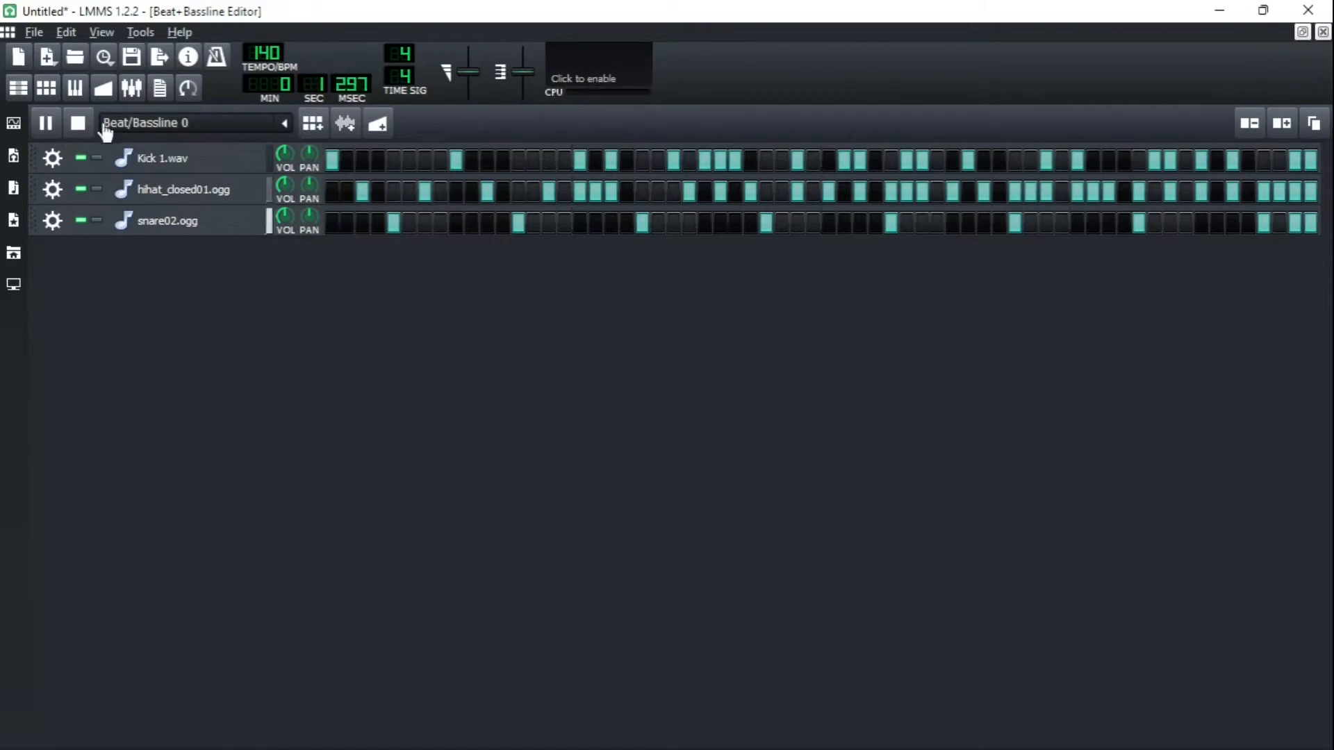
{"action": "left_click", "coordinate": [77, 124]}
- Toggle additional kick steps across the pattern to refine the kick rhythm
{"action": "left_click", "coordinate": [1170, 162]}
{"action": "left_click", "coordinate": [1202, 161]}
{"action": "left_click", "coordinate": [1216, 161]}
{"action": "left_click", "coordinate": [1280, 161]}
{"action": "left_click", "coordinate": [1185, 161]}
{"action": "left_click", "coordinate": [907, 161]}
{"action": "left_click", "coordinate": [937, 161]}
{"action": "left_click", "coordinate": [1000, 161]}
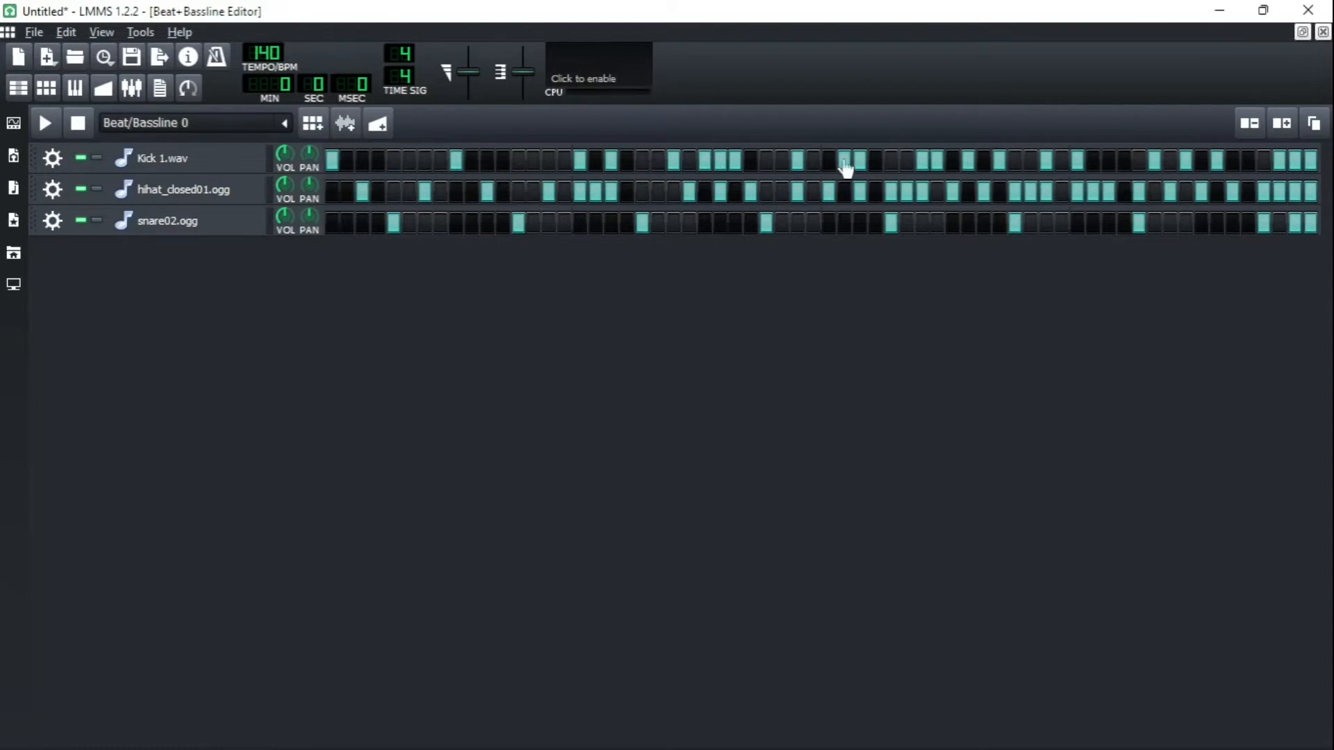
{"action": "left_click", "coordinate": [409, 161]}
{"action": "left_click", "coordinate": [502, 161]}
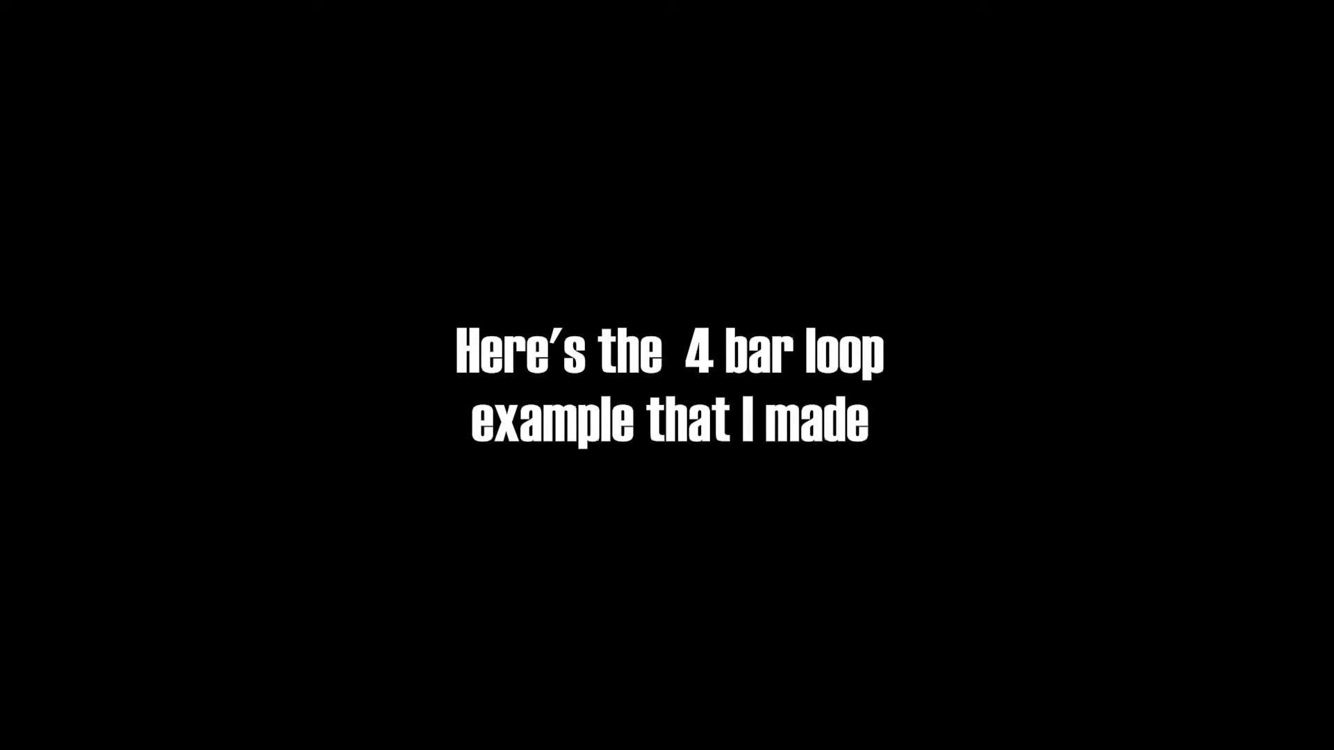